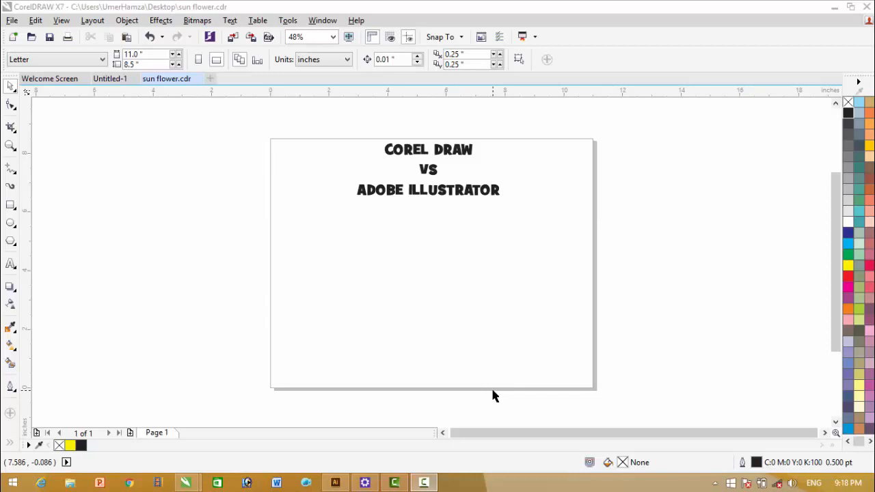
Draw a narrow vertical ellipse about 0.48 by 3.04 inches, fill it yellow and place it centrally below the heading.
{"action": "left_click", "coordinate": [11, 225]}
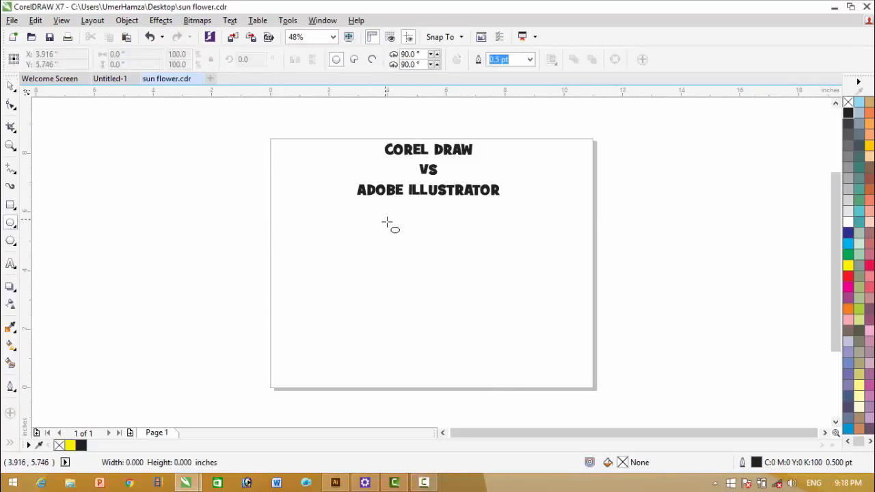
{"action": "left_click_drag", "start_coordinate": [386, 221], "coordinate": [399, 310]}
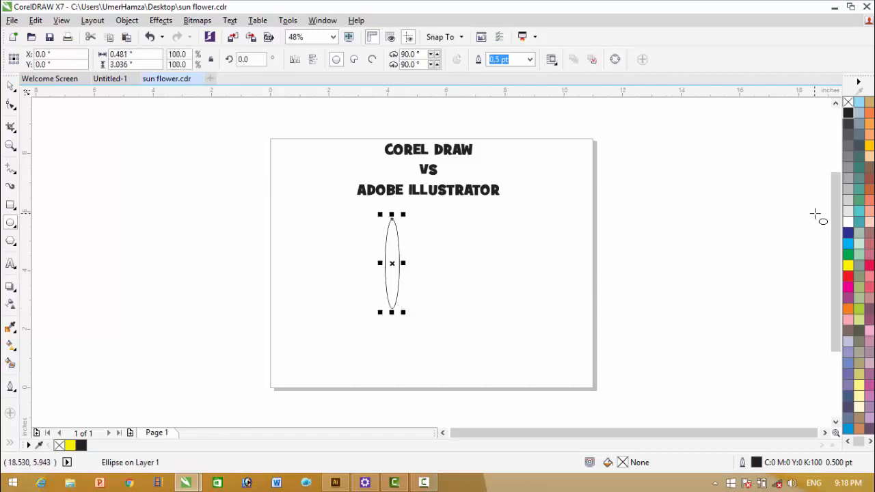
{"action": "left_click", "coordinate": [847, 266]}
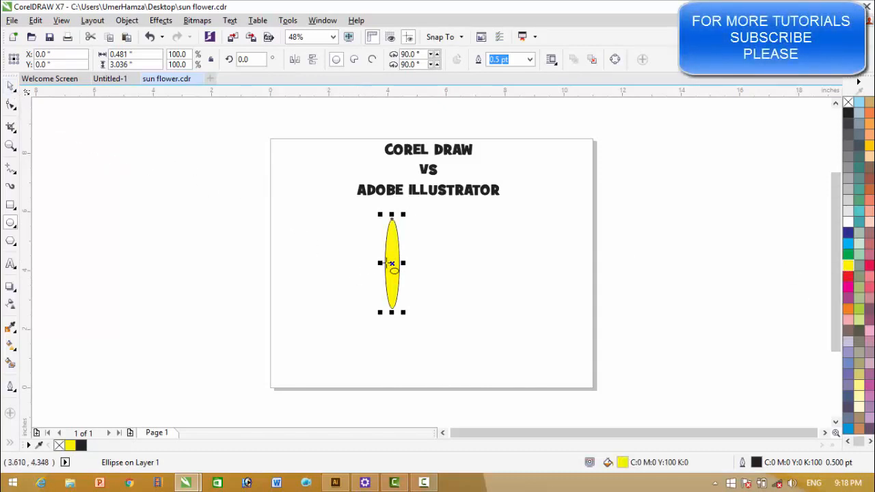
{"action": "left_click_drag", "start_coordinate": [394, 262], "coordinate": [438, 263]}
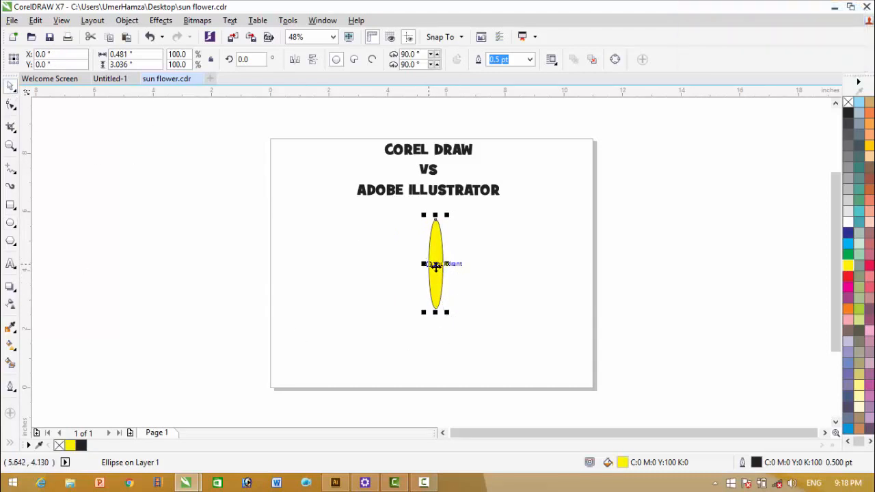
Move the ellipse's rotation centre to its bottom tip and create a copy rotated 15° counterclockwise around it.
{"action": "left_click", "coordinate": [435, 265]}
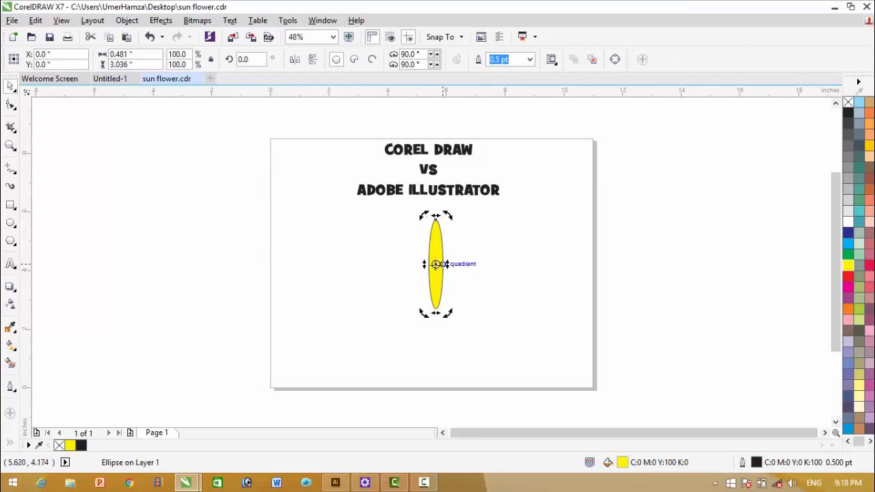
{"action": "left_click_drag", "start_coordinate": [435, 264], "coordinate": [436, 309]}
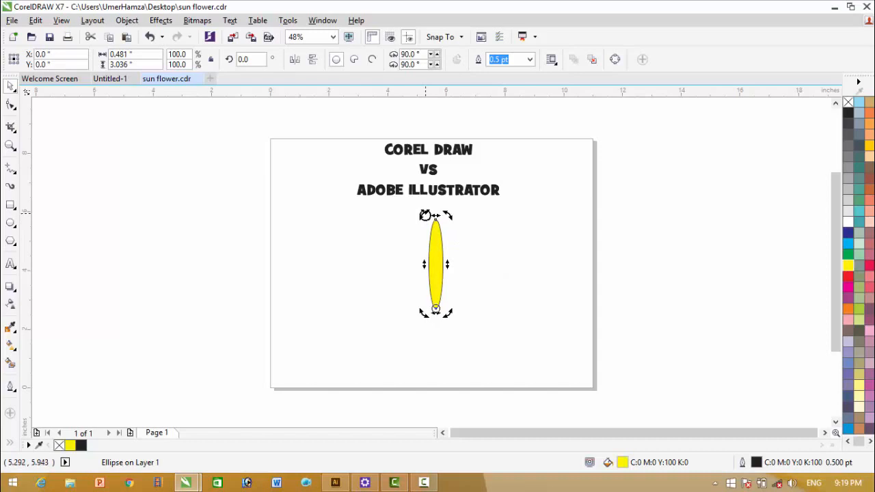
{"action": "left_click_drag", "start_coordinate": [425, 214], "coordinate": [405, 226]}
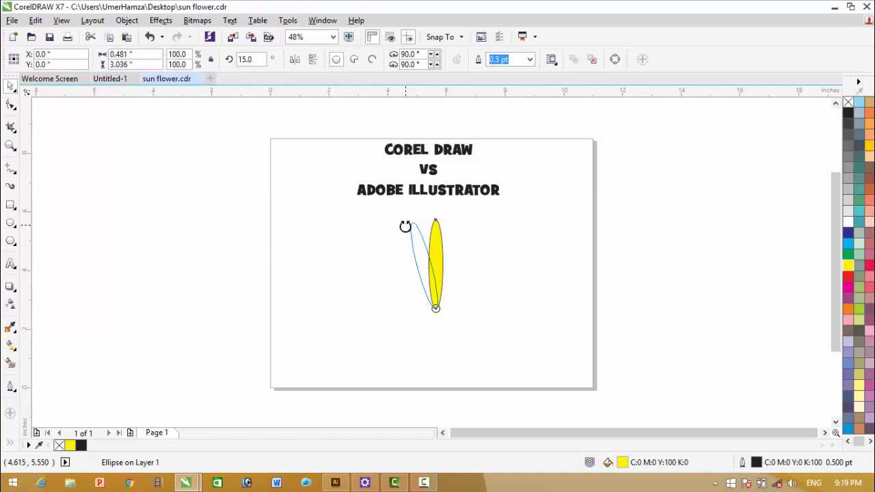
{"action": "left_click_drag", "start_coordinate": [405, 227], "coordinate": [407, 225]}
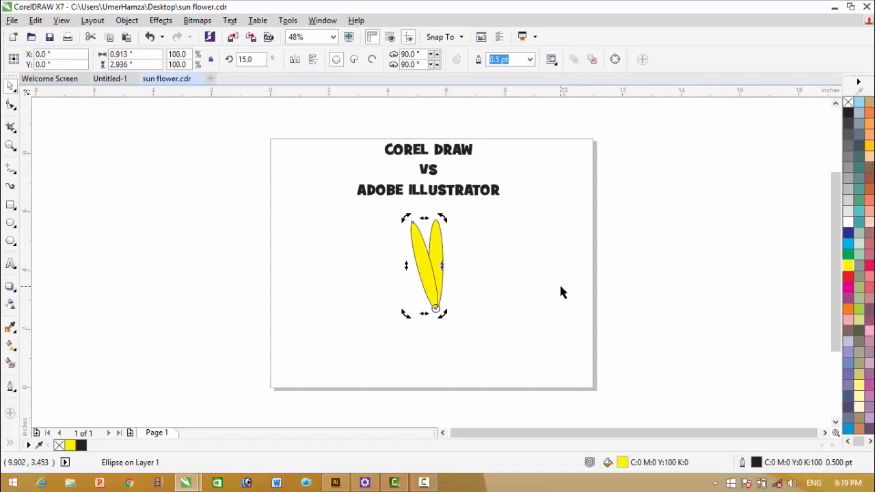
Repeat the 15° rotated copy until the yellow petals form a full circle, and deselect the last petal.
{"action": "key", "text": "ctrl+r"}
{"action": "key", "text": "ctrl+r"}
{"action": "key", "text": "ctrl+r"}
{"action": "key", "text": "ctrl+r"}
{"action": "key", "text": "ctrl+r"}
{"action": "key", "text": "ctrl+r"}
{"action": "key", "text": "ctrl+r"}
{"action": "key", "text": "ctrl+r"}
{"action": "key", "text": "ctrl+r"}
{"action": "key", "text": "ctrl+r"}
{"action": "key", "text": "ctrl+r"}
{"action": "key", "text": "ctrl+r"}
{"action": "key", "text": "ctrl+r"}
{"action": "key", "text": "ctrl+r"}
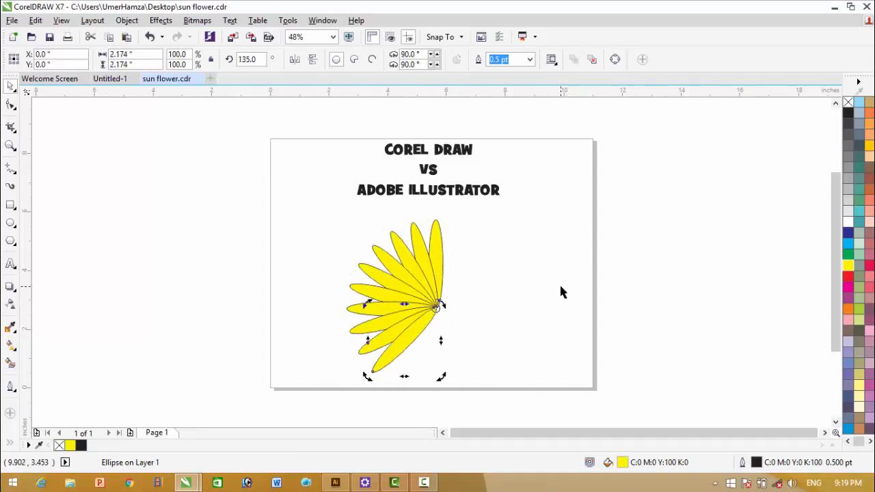
{"action": "key", "text": "ctrl+r"}
{"action": "key", "text": "ctrl+r"}
{"action": "key", "text": "ctrl+r"}
{"action": "key", "text": "ctrl+r"}
{"action": "key", "text": "ctrl+r"}
{"action": "key", "text": "ctrl+r"}
{"action": "key", "text": "ctrl+r"}
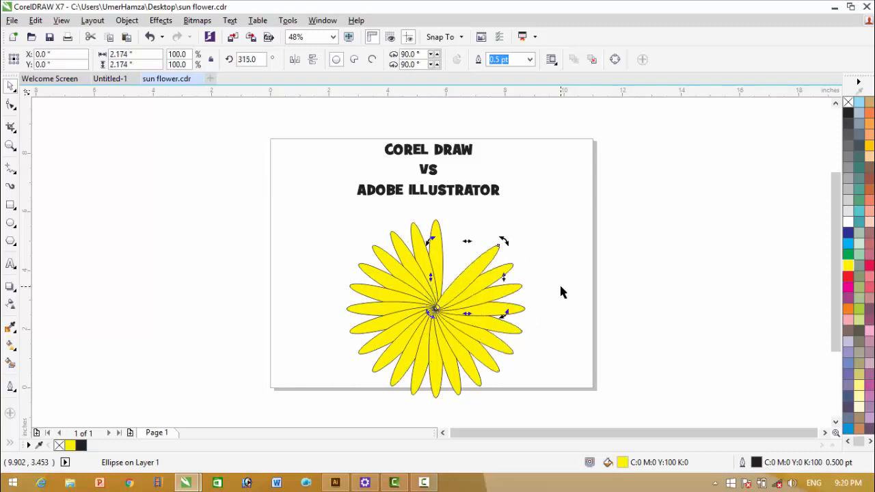
{"action": "key", "text": "ctrl+r"}
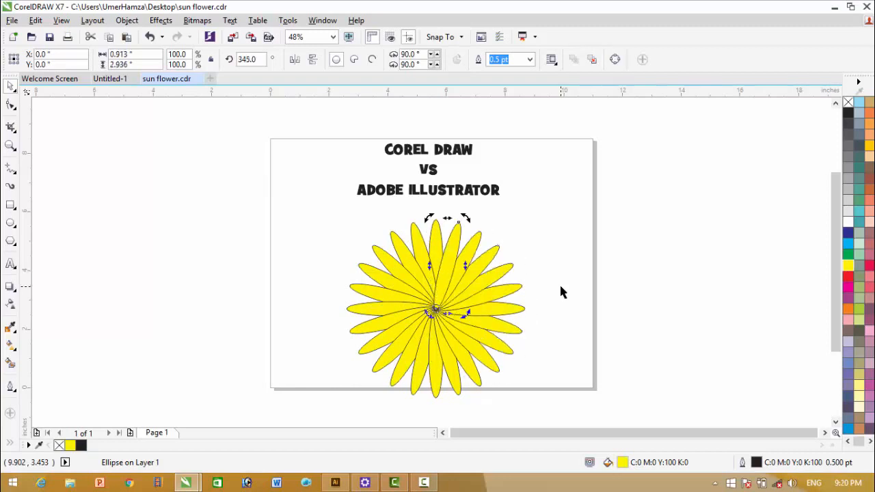
{"action": "left_click", "coordinate": [527, 280]}
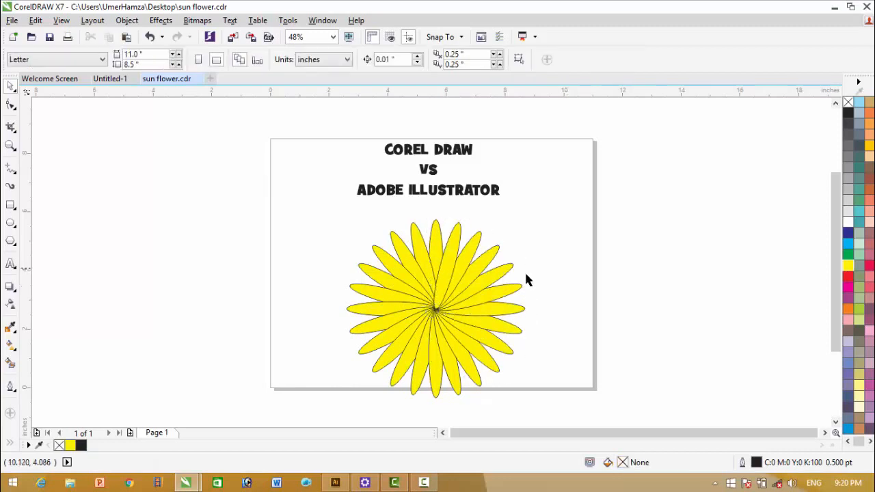
Draw a circle about 2.7 inches wide, centre it on the petals and fill it black.
{"action": "left_click", "coordinate": [10, 224]}
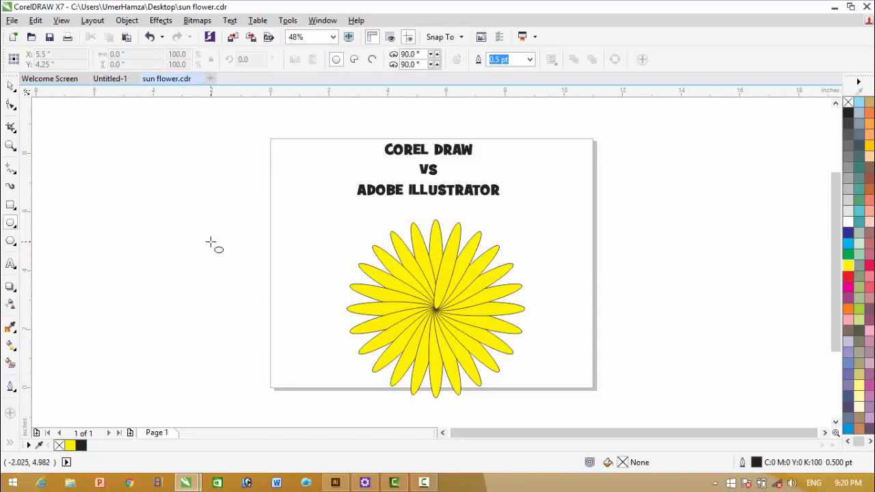
{"action": "left_click_drag", "start_coordinate": [210, 243], "coordinate": [291, 322]}
{"action": "left_click", "coordinate": [10, 85]}
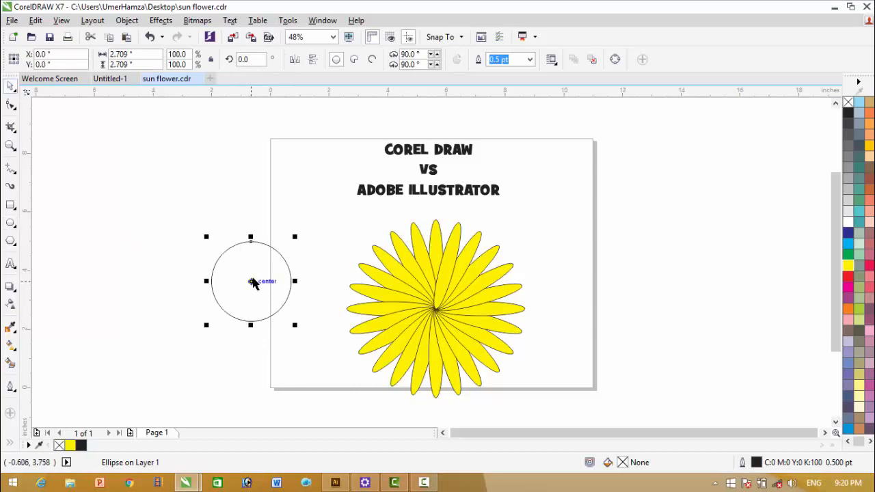
{"action": "left_click_drag", "start_coordinate": [252, 281], "coordinate": [437, 309]}
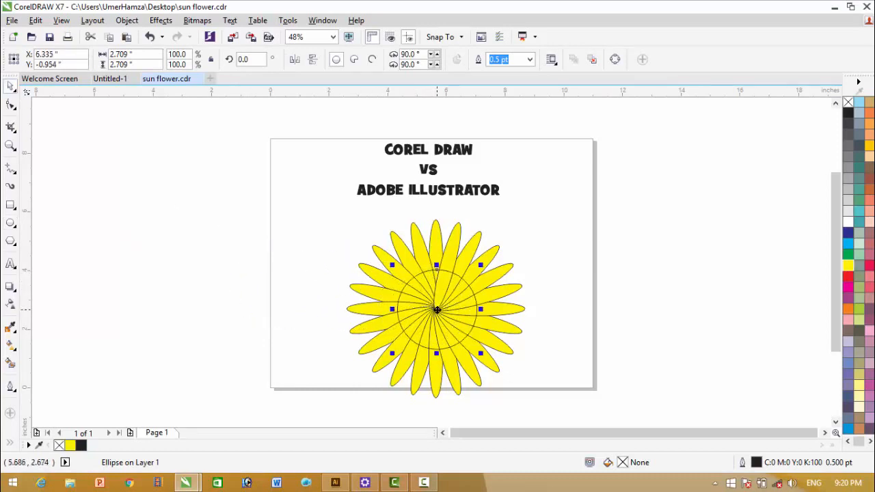
{"action": "left_click", "coordinate": [847, 113]}
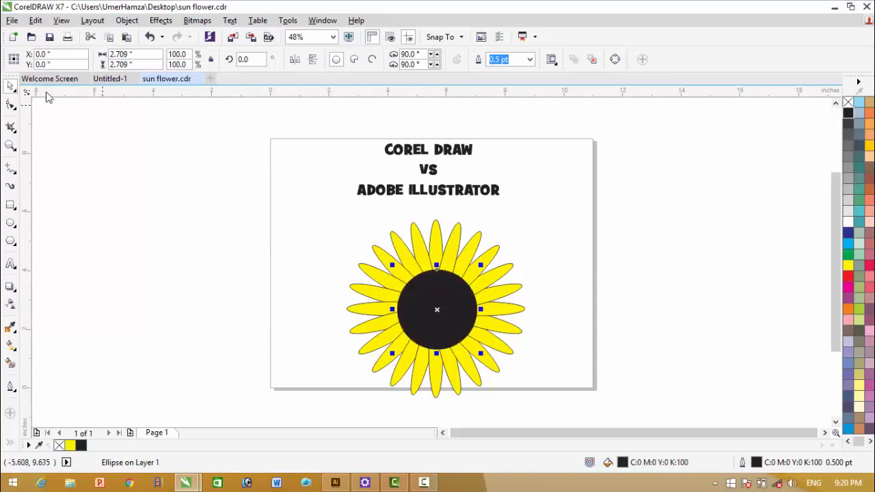
{"action": "left_click", "coordinate": [635, 262]}
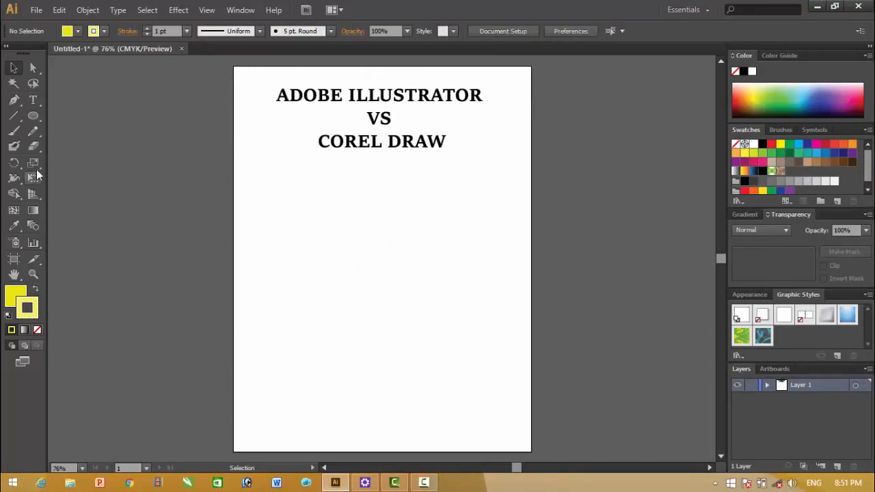
In Adobe Illustrator, draw a narrow vertical ellipse as the first petal below the heading.
{"action": "left_click", "coordinate": [37, 115]}
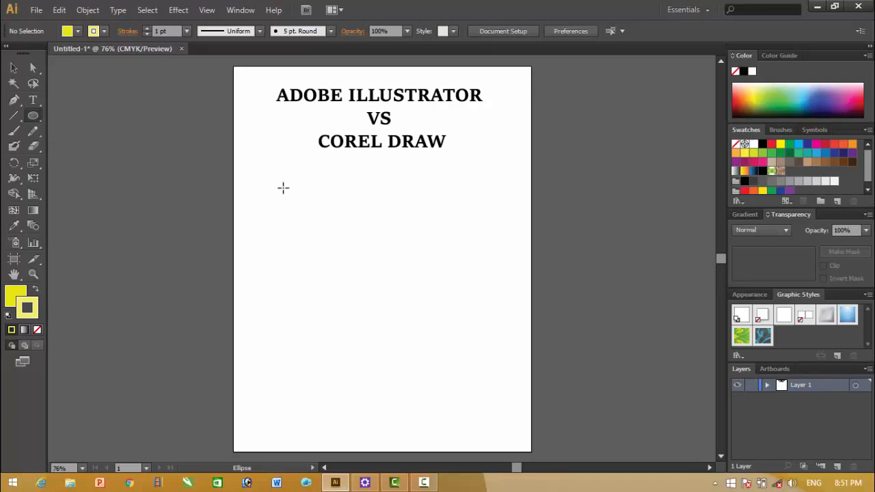
{"action": "left_click_drag", "start_coordinate": [324, 187], "coordinate": [339, 279]}
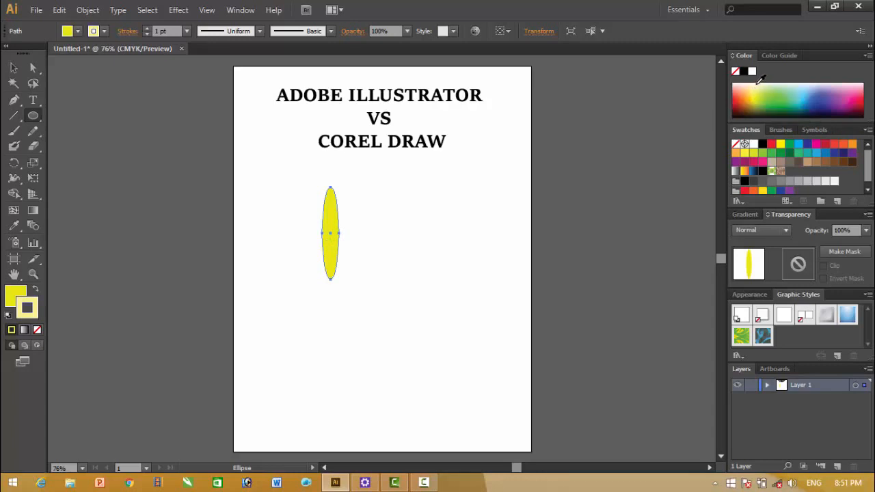
Try blue and green spectrum colours on the ellipse's stroke.
{"action": "key", "text": "x"}
{"action": "key", "text": "x"}
{"action": "key", "text": "x"}
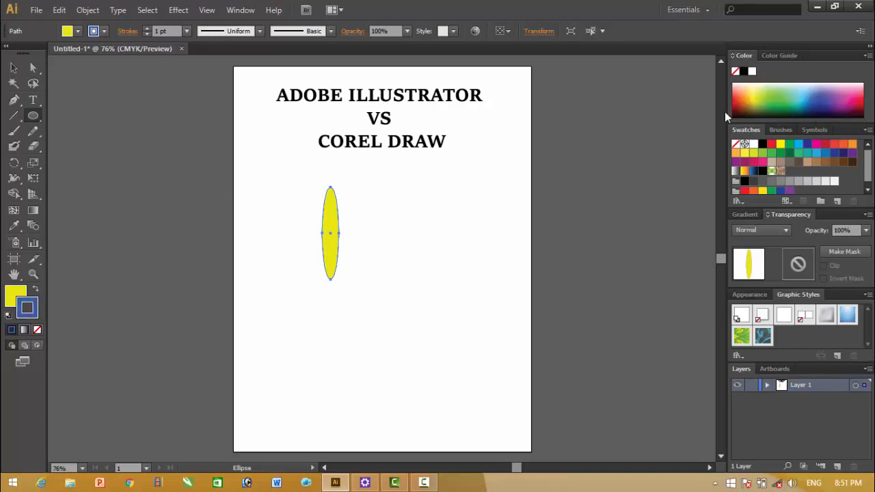
{"action": "left_click", "coordinate": [777, 93]}
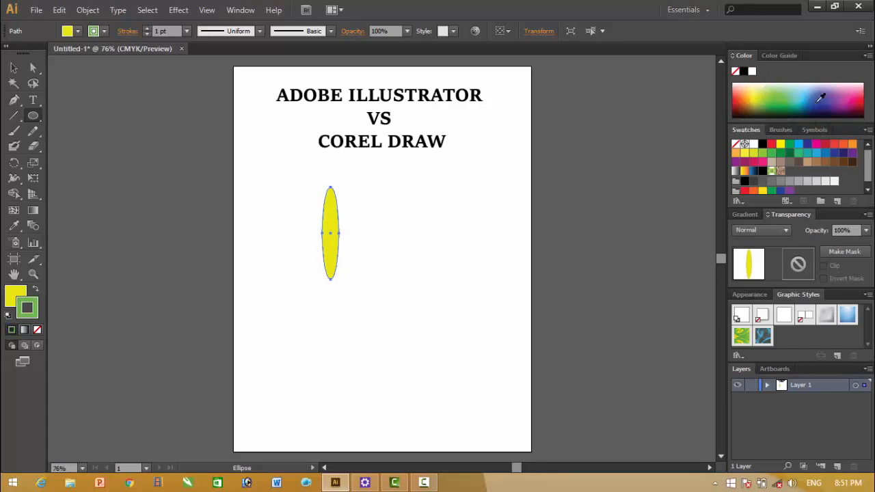
{"action": "left_click", "coordinate": [826, 99]}
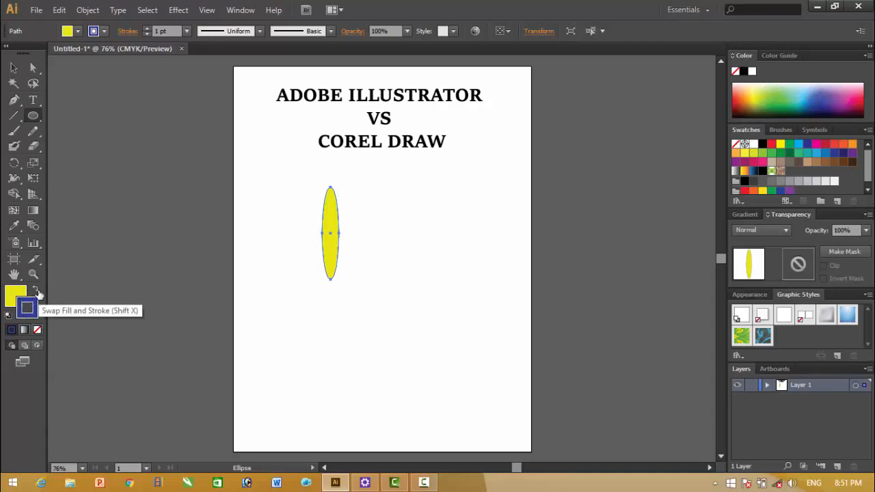
Give the ellipse a bright yellow fill and a black stroke, and deselect it.
{"action": "left_click", "coordinate": [15, 295]}
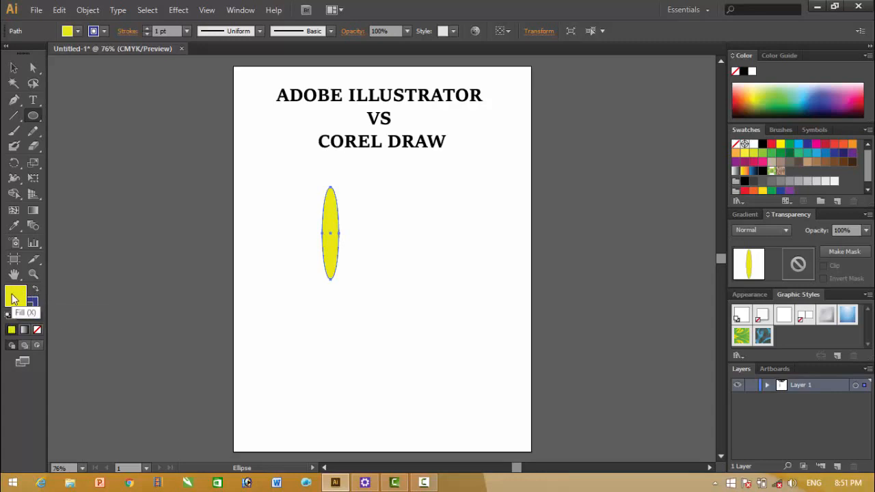
{"action": "left_click", "coordinate": [757, 82]}
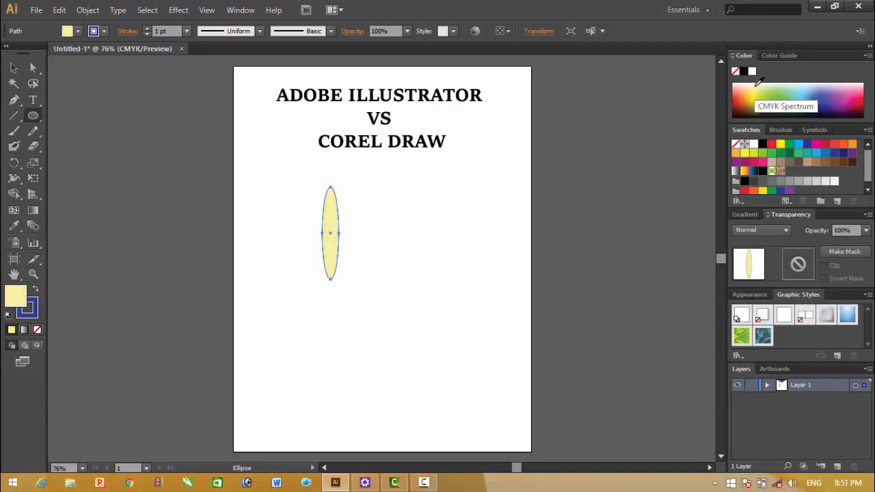
{"action": "left_click", "coordinate": [756, 94]}
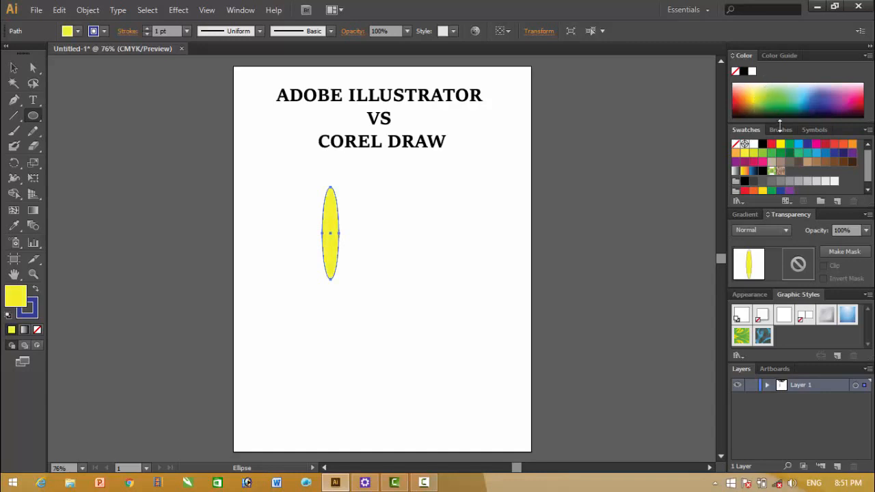
{"action": "left_click", "coordinate": [31, 308]}
{"action": "left_click", "coordinate": [762, 146]}
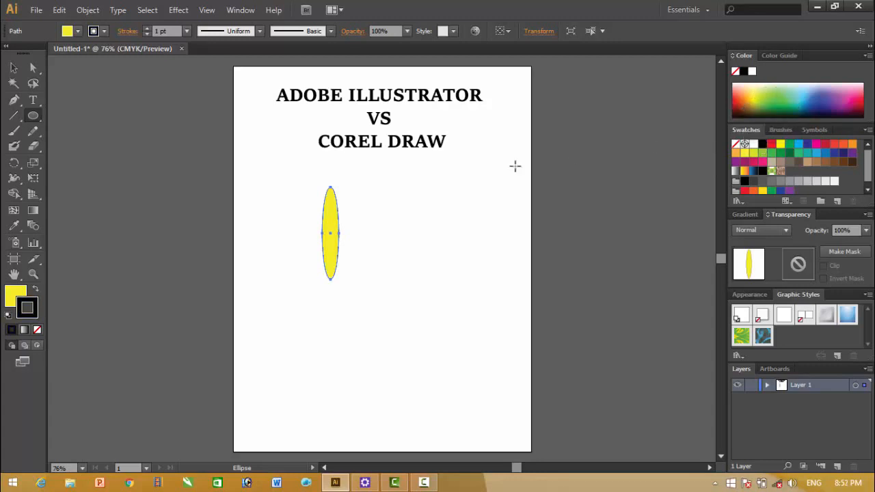
{"action": "left_click", "coordinate": [14, 67]}
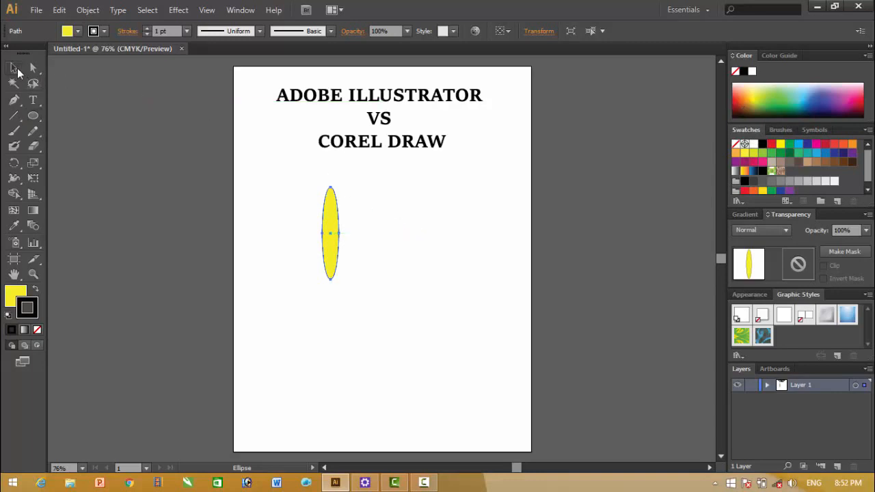
{"action": "left_click", "coordinate": [427, 285]}
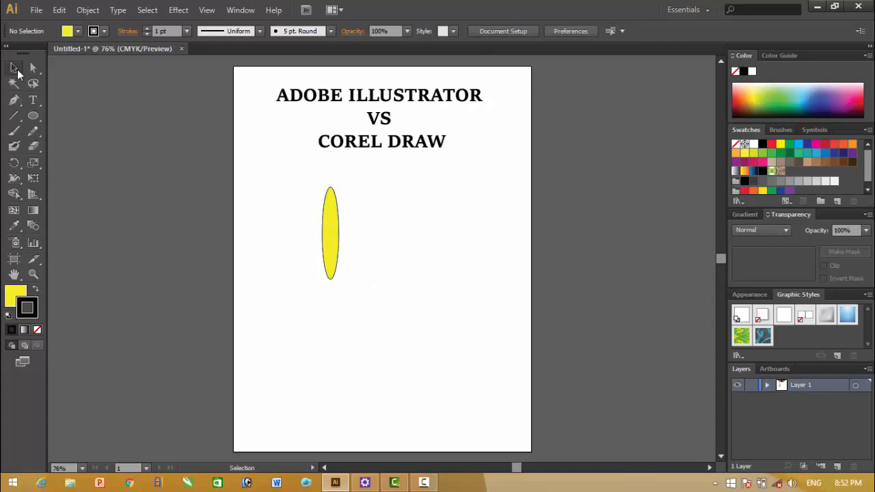
Create a copy of the ellipse rotated 15° around its bottom anchor point with the Rotate tool.
{"action": "left_click", "coordinate": [337, 226]}
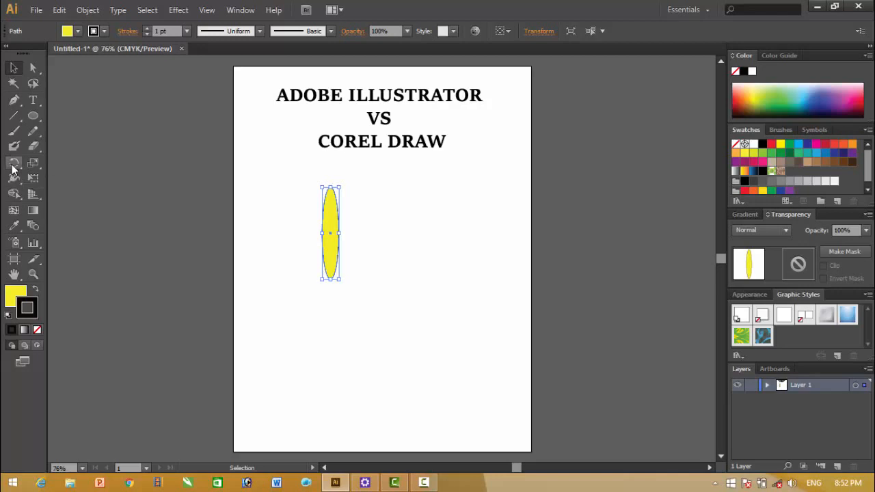
{"action": "left_click", "coordinate": [12, 164]}
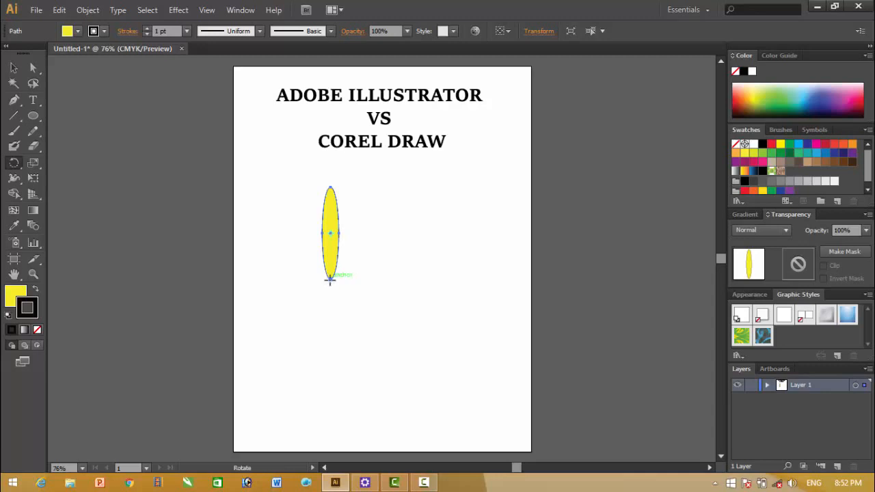
{"action": "left_click", "coordinate": [330, 280]}
{"action": "left_click", "coordinate": [330, 279]}
{"action": "left_click", "coordinate": [330, 280], "text": "alt"}
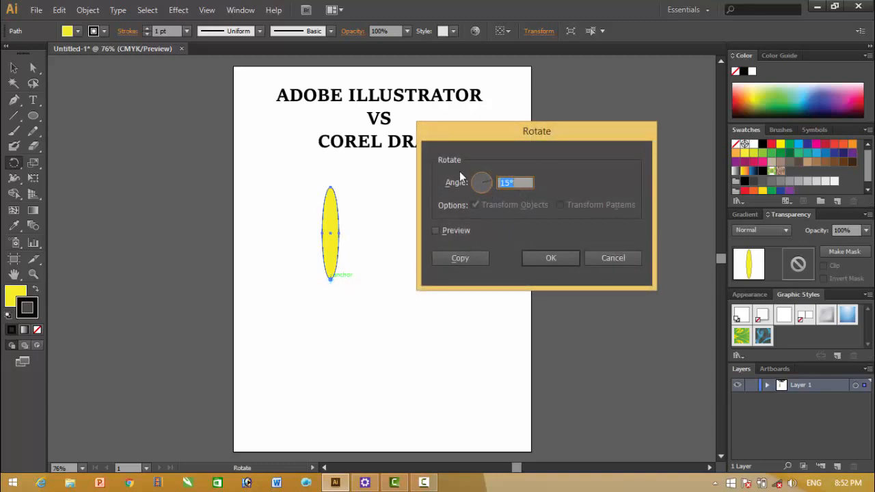
{"action": "left_click_drag", "start_coordinate": [586, 136], "coordinate": [609, 113]}
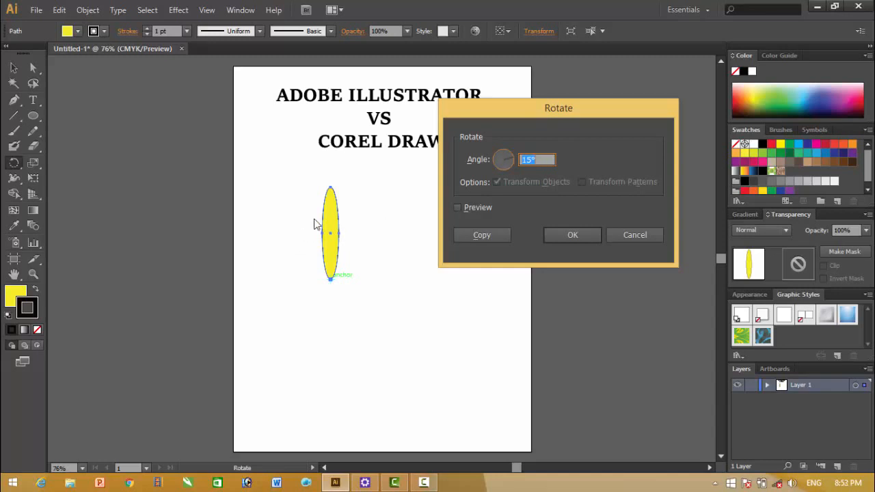
{"action": "left_click", "coordinate": [486, 235]}
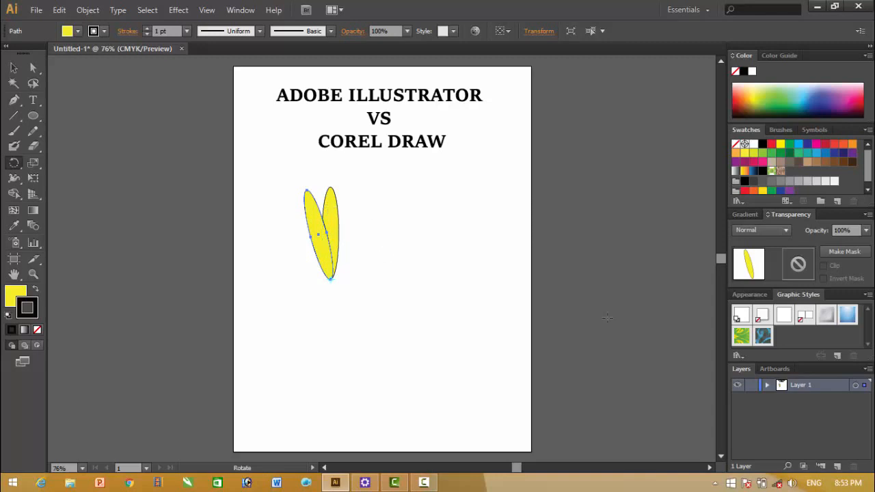
Repeat the 15° rotated copy of the petal around its base until the yellow petals form a full circle.
{"action": "key", "text": "ctrl+d"}
{"action": "key", "text": "ctrl+d"}
{"action": "key", "text": "ctrl+d"}
{"action": "key", "text": "ctrl+d"}
{"action": "key", "text": "ctrl+d"}
{"action": "key", "text": "ctrl+d"}
{"action": "key", "text": "ctrl+d"}
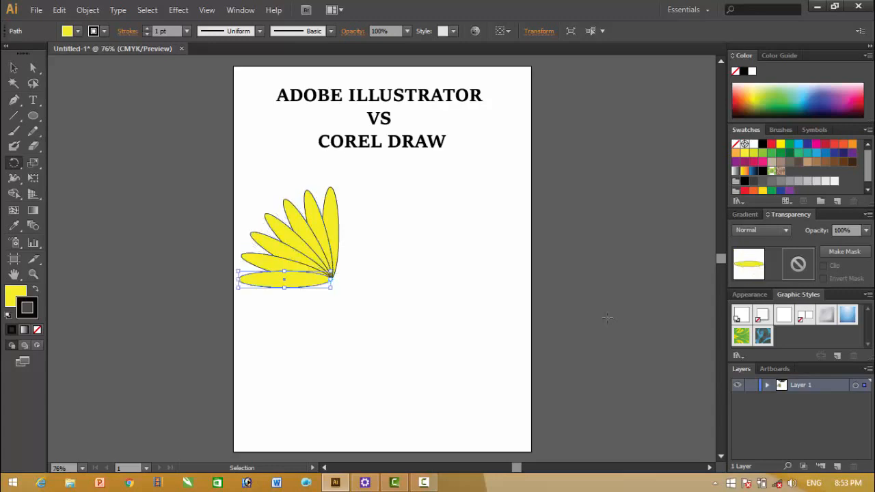
{"action": "key", "text": "ctrl+d"}
{"action": "key", "text": "ctrl+d"}
{"action": "key", "text": "ctrl+d"}
{"action": "key", "text": "ctrl+d"}
{"action": "key", "text": "ctrl+d"}
{"action": "key", "text": "ctrl+d"}
{"action": "key", "text": "ctrl+d"}
{"action": "key", "text": "ctrl+d"}
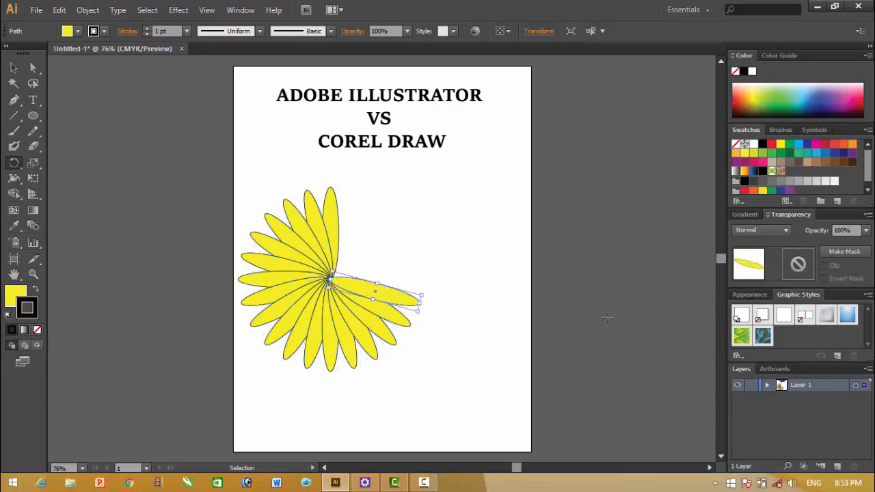
{"action": "key", "text": "ctrl+d"}
{"action": "key", "text": "ctrl+d"}
{"action": "key", "text": "ctrl+d"}
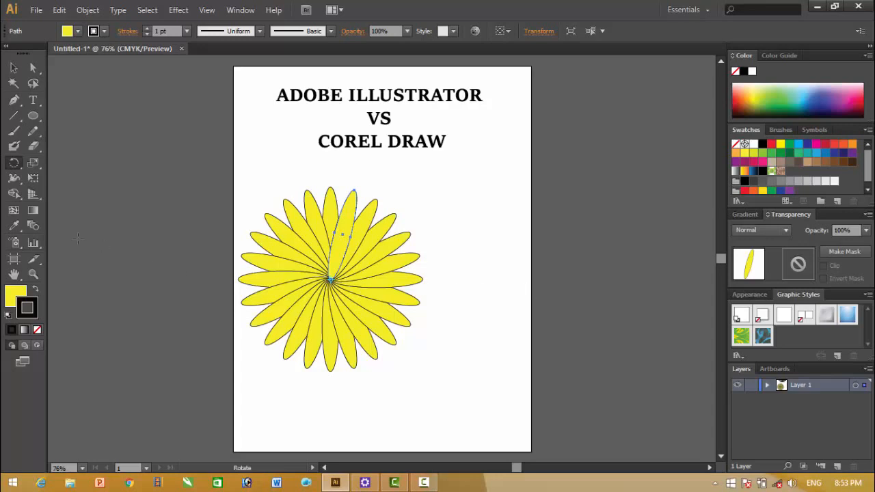
Draw a circle about a third of the flower's width in the empty area beside the lower petals and fill it blackish brown.
{"action": "left_click", "coordinate": [32, 116]}
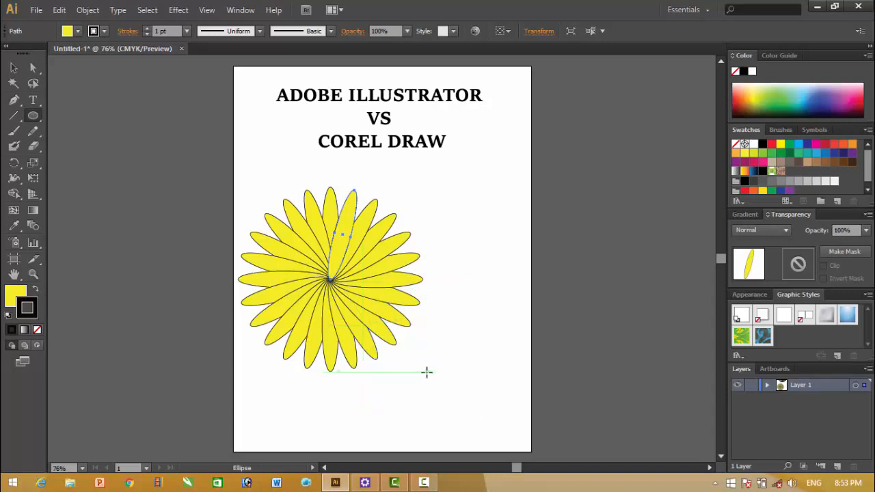
{"action": "left_click_drag", "start_coordinate": [420, 368], "coordinate": [481, 426]}
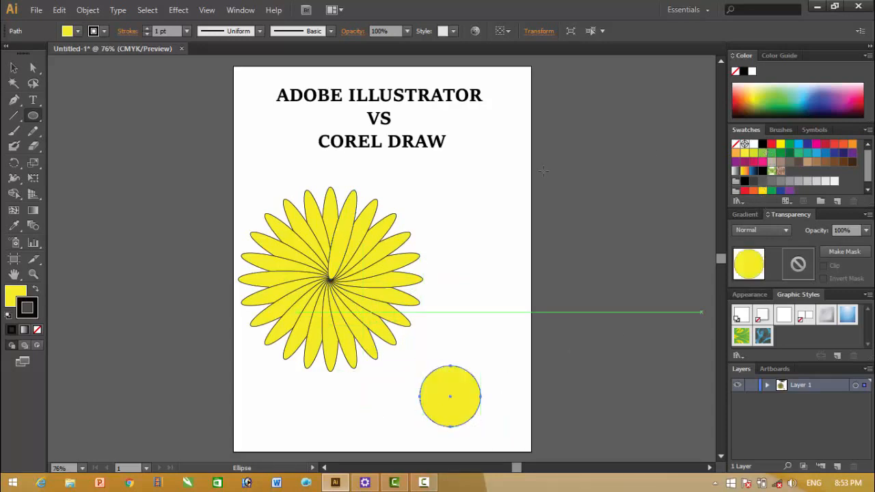
{"action": "left_click", "coordinate": [18, 297]}
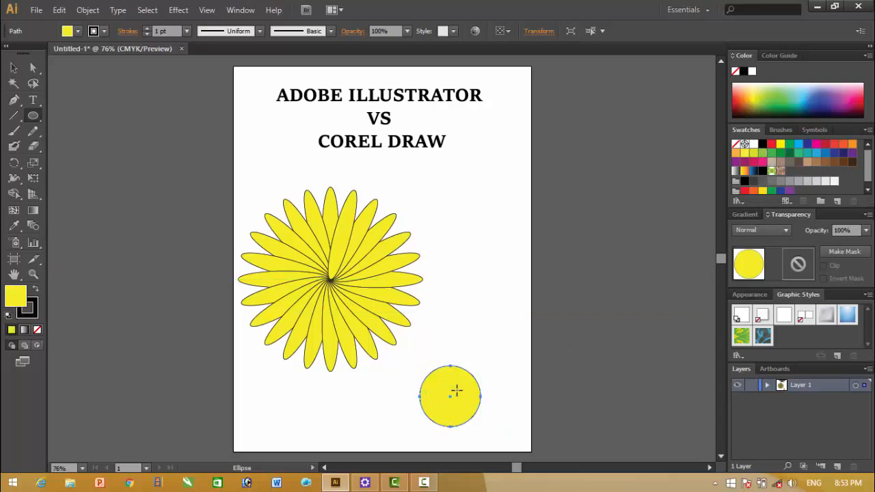
{"action": "left_click", "coordinate": [740, 109]}
Move the dark circle onto the middle of the petals as the flower's centre and deselect it.
{"action": "left_click", "coordinate": [15, 69]}
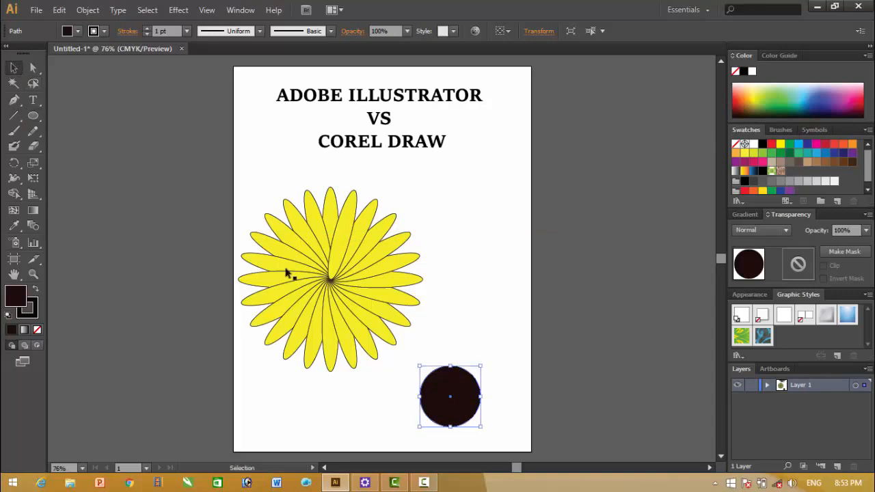
{"action": "left_click_drag", "start_coordinate": [464, 406], "coordinate": [345, 287]}
{"action": "left_click", "coordinate": [488, 309]}
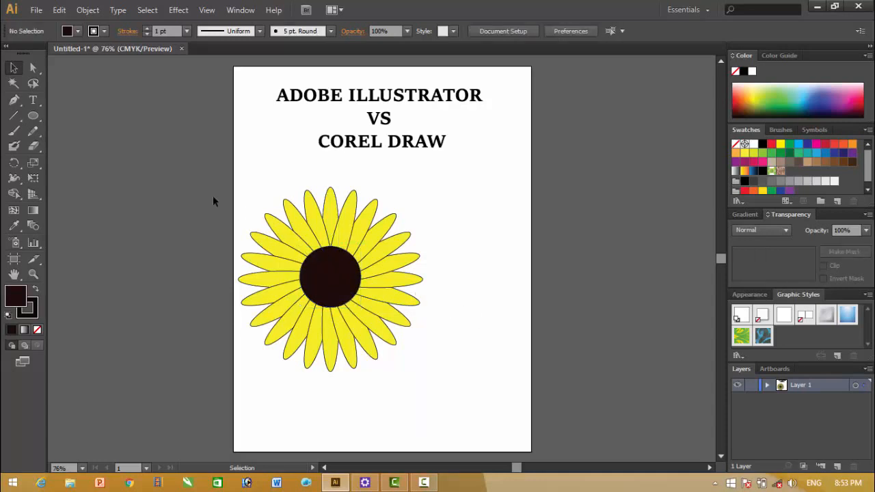
Select all petals together with the dark centre, move the flower to the middle of the page under the heading, and deselect it.
{"action": "left_click_drag", "start_coordinate": [220, 181], "coordinate": [478, 399]}
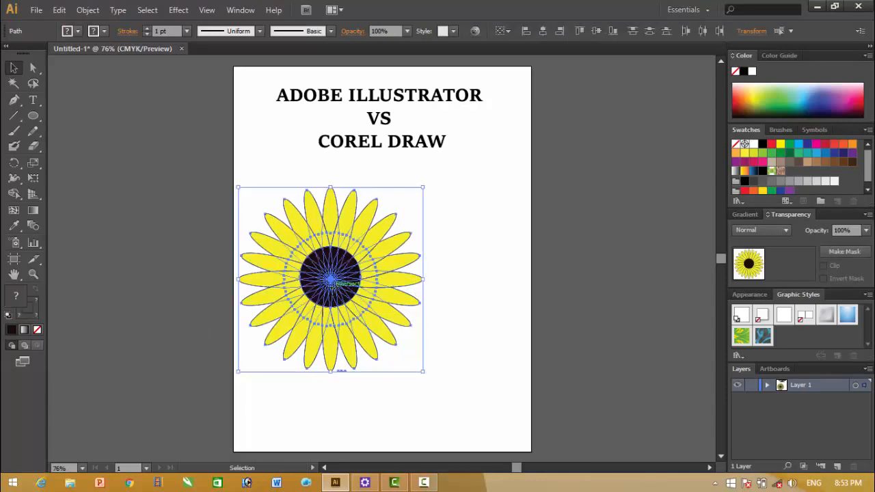
{"action": "left_click_drag", "start_coordinate": [342, 284], "coordinate": [395, 280]}
{"action": "left_click", "coordinate": [503, 268]}
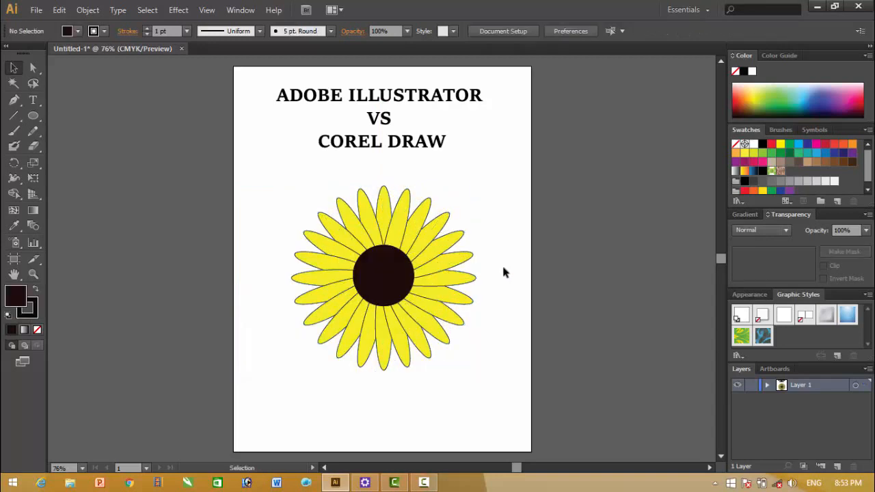